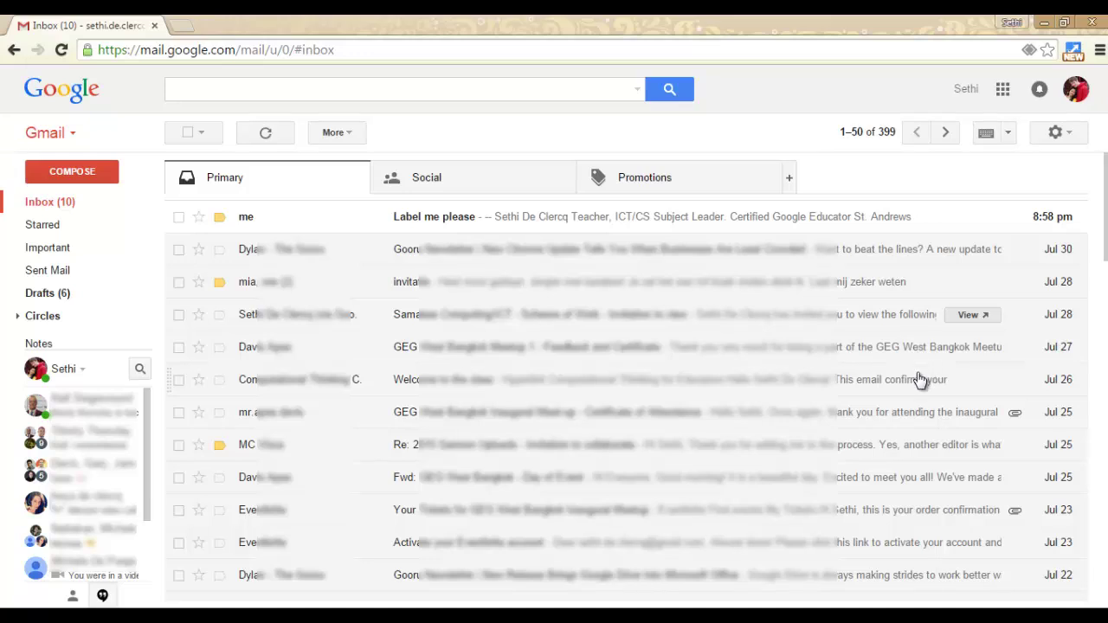
# Step: Open the gear settings dropdown at the top right of the inbox
pyautogui.click(1075, 135)
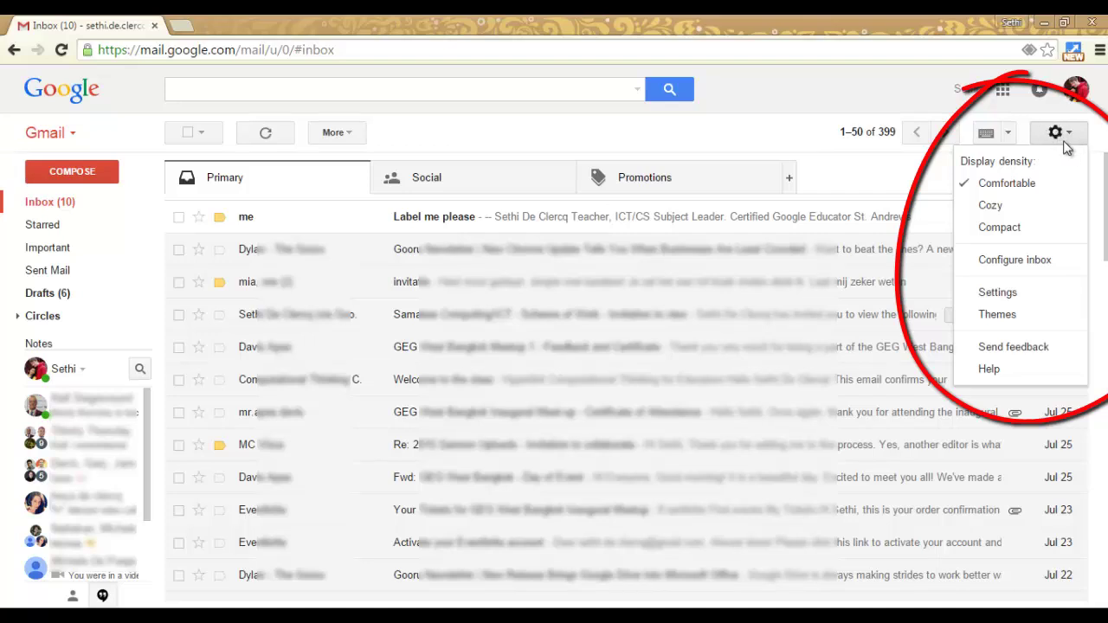
# Step: Open Settings on the Labels tab and scroll to the custom labels Notes through Work
pyautogui.click(998, 293)
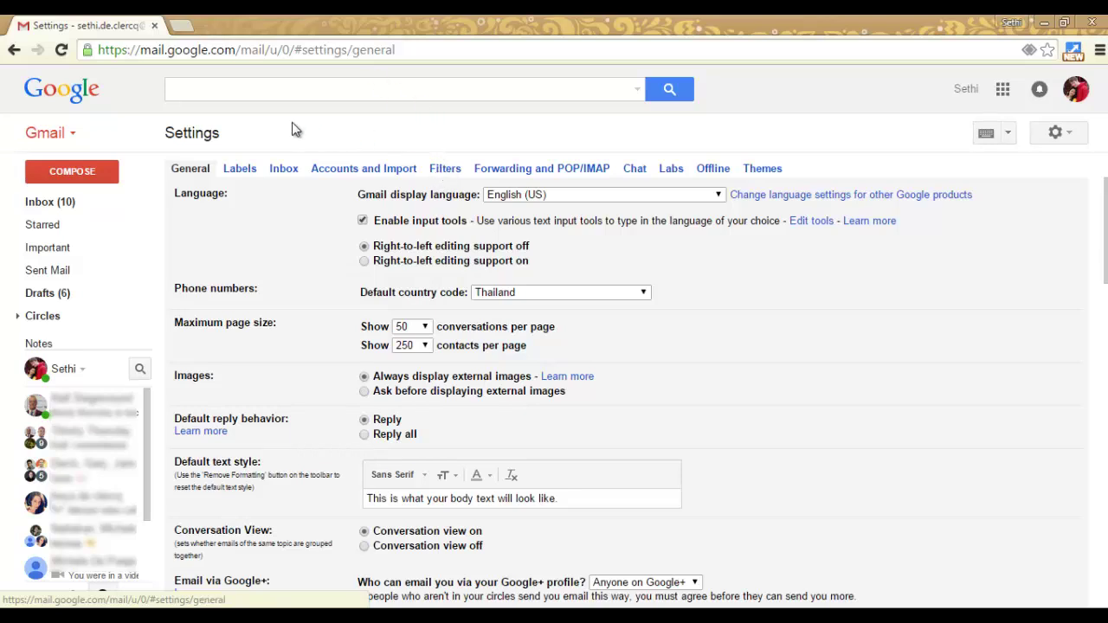
pyautogui.click(240, 171)
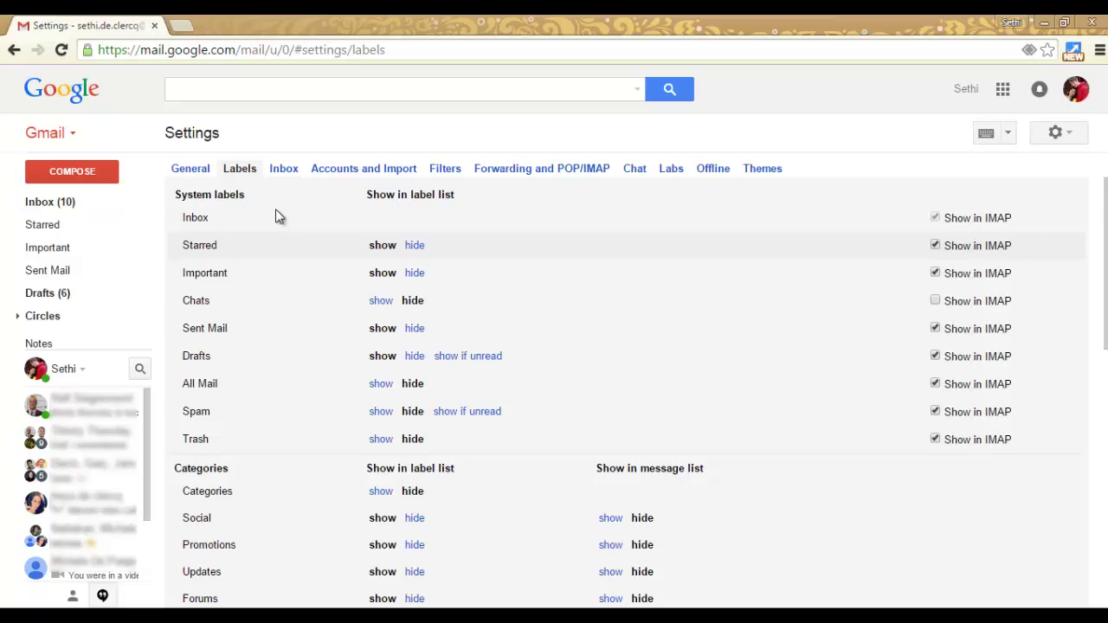
pyautogui.scroll(-4, 245, 260)
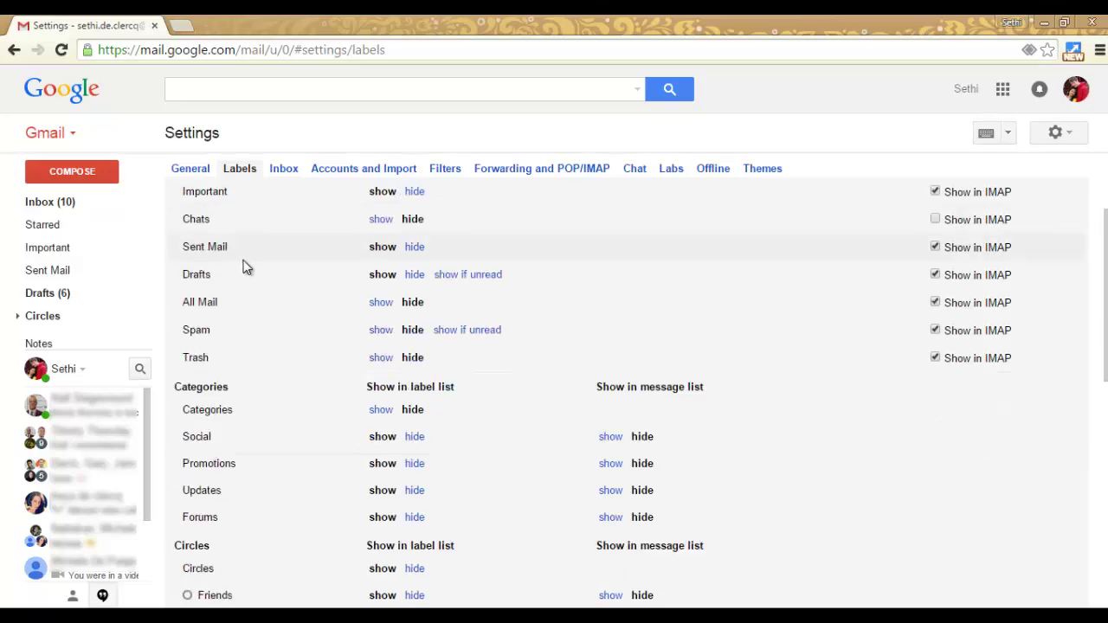
pyautogui.scroll(-4, 294, 281)
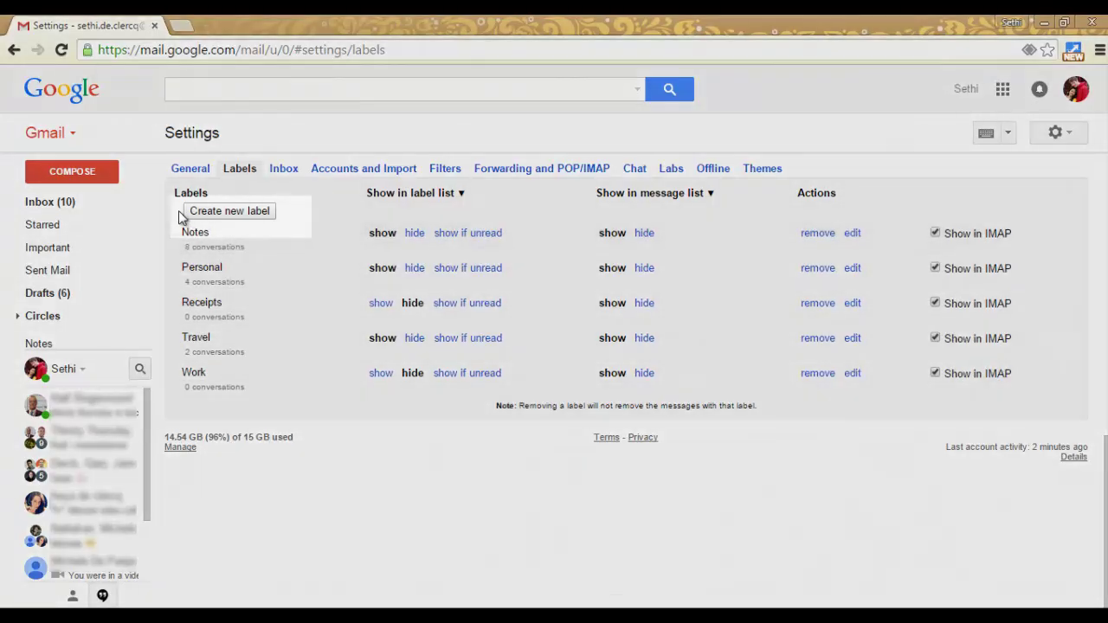
# Step: Add a label called 'Flipped Classroom Tutorials' so it heads the labels list and sidebar
pyautogui.click(240, 218)
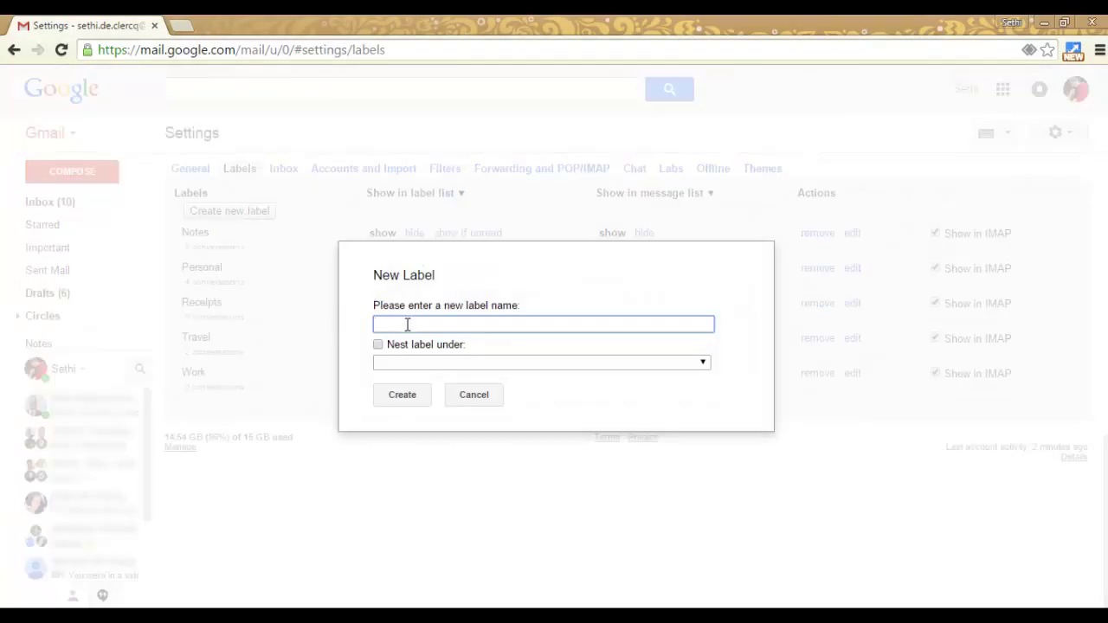
pyautogui.write('Flipped Classroom Tuto')
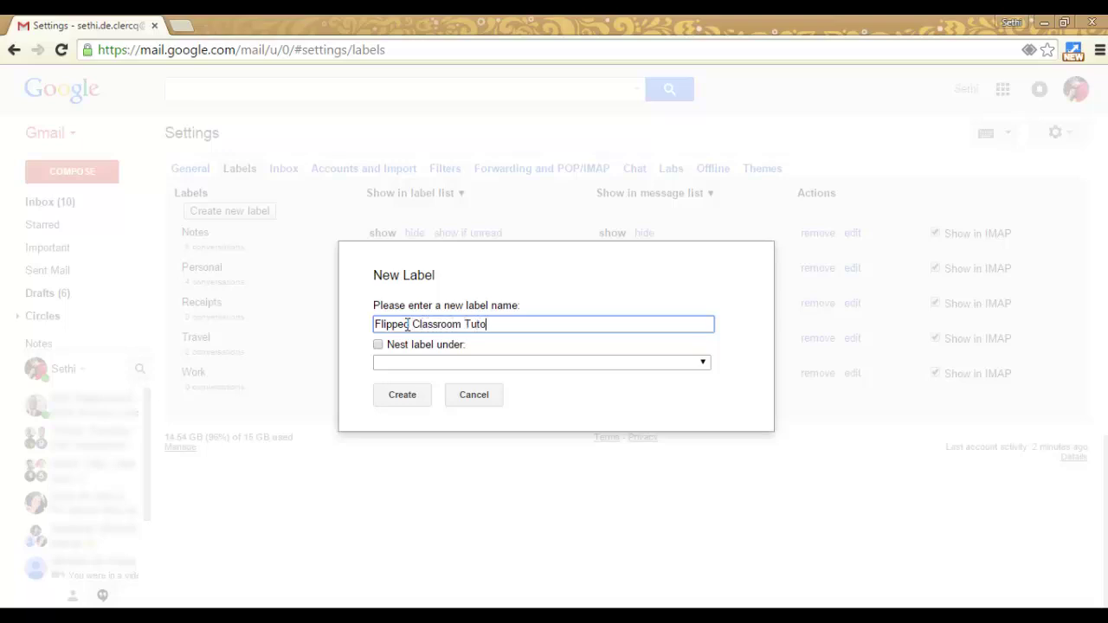
pyautogui.write('rials')
pyautogui.click(404, 397)
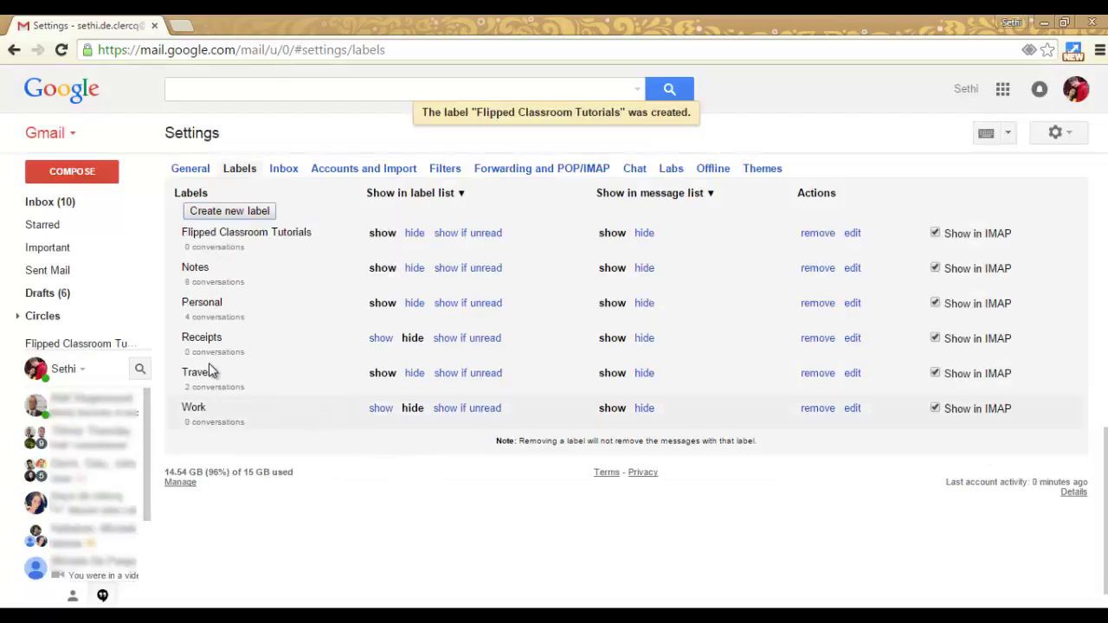
pyautogui.moveTo(87, 344)
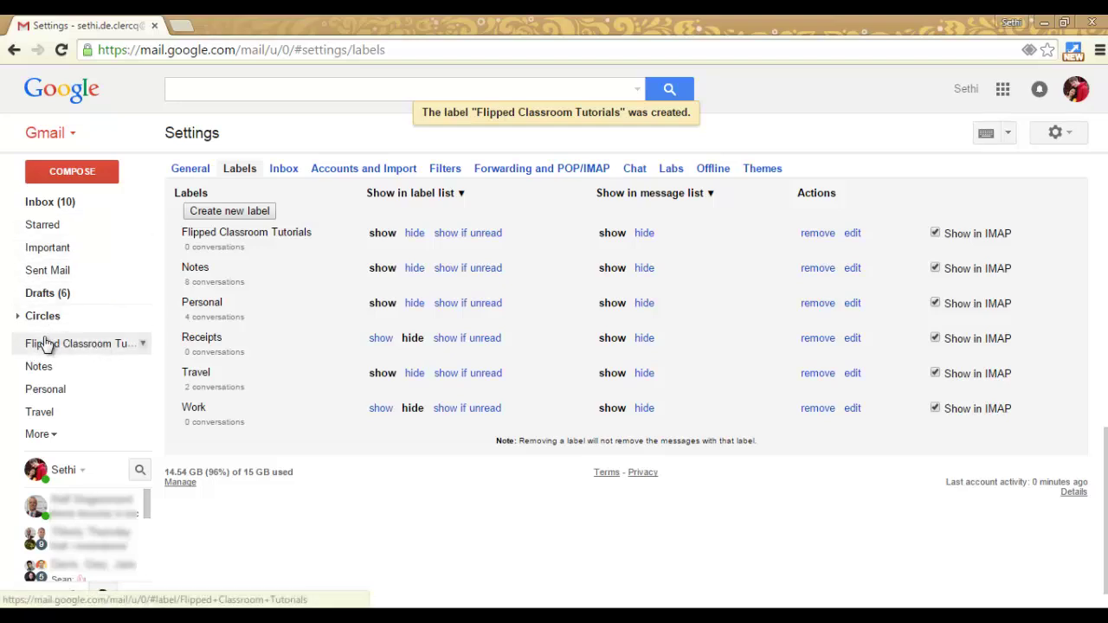
# Step: Give the sidebar's Flipped Classroom Tutorials label a green colour, then return to Inbox
pyautogui.click(144, 346)
pyautogui.moveTo(145, 348)
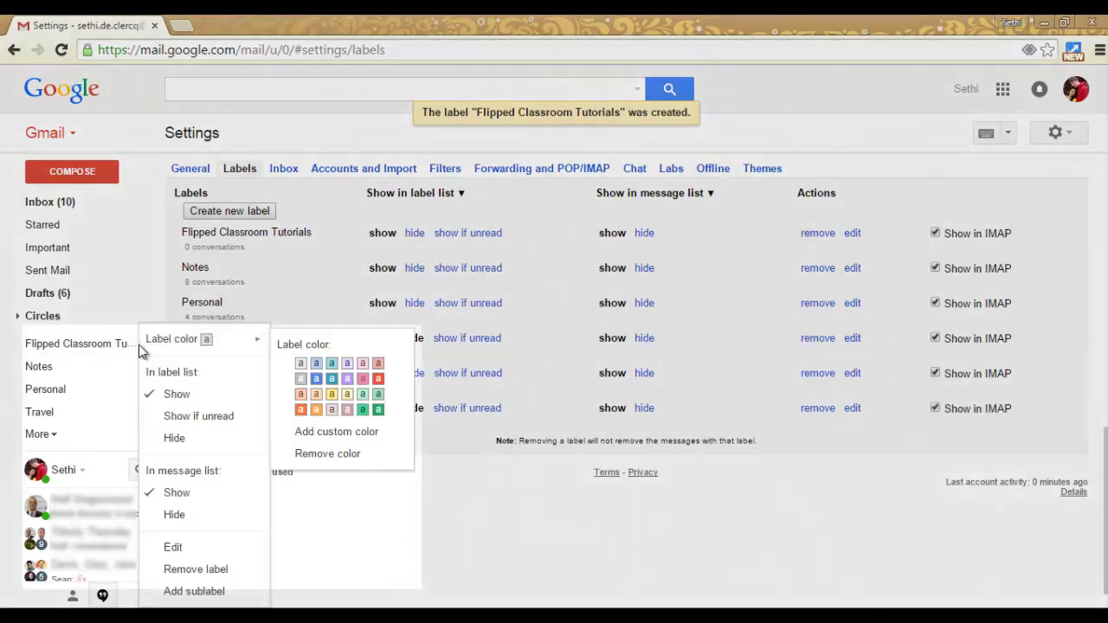
pyautogui.click(167, 343)
pyautogui.click(168, 344)
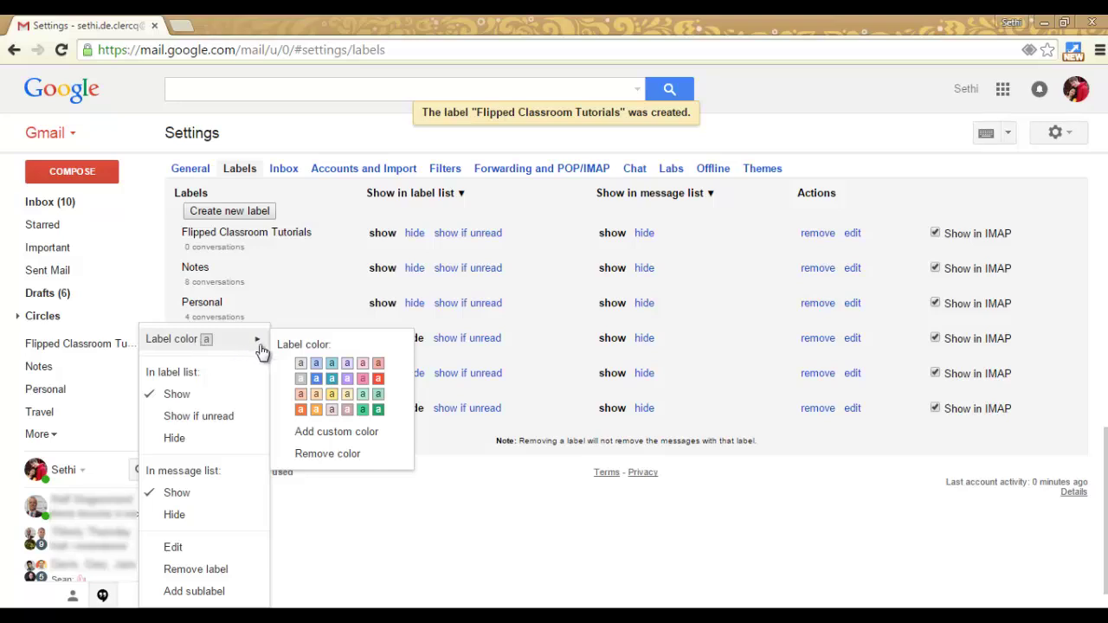
pyautogui.click(365, 413)
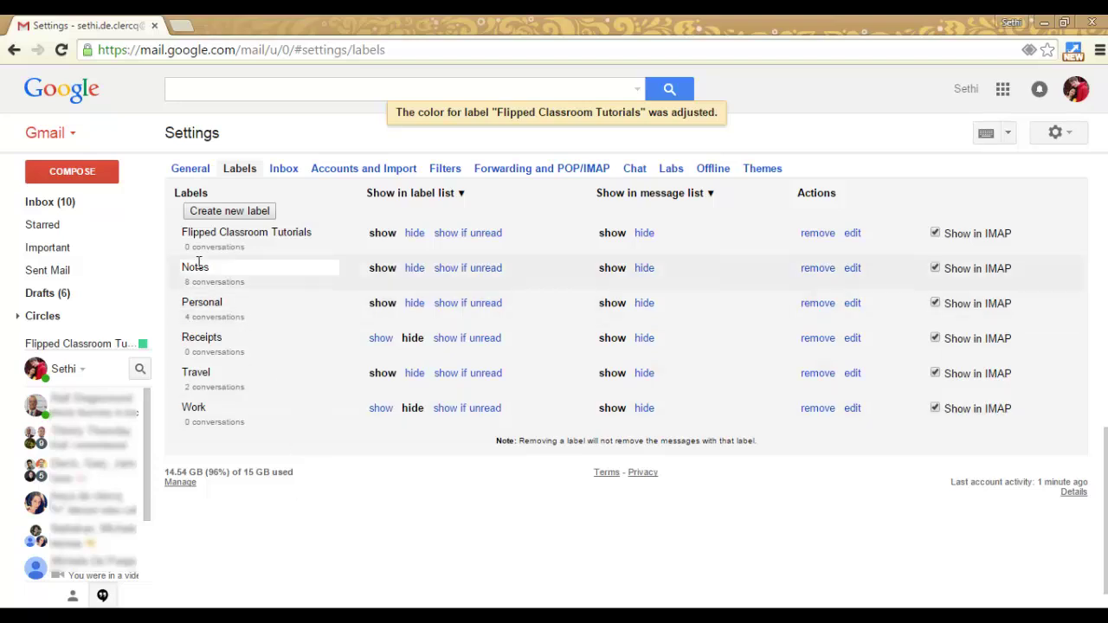
pyautogui.click(93, 206)
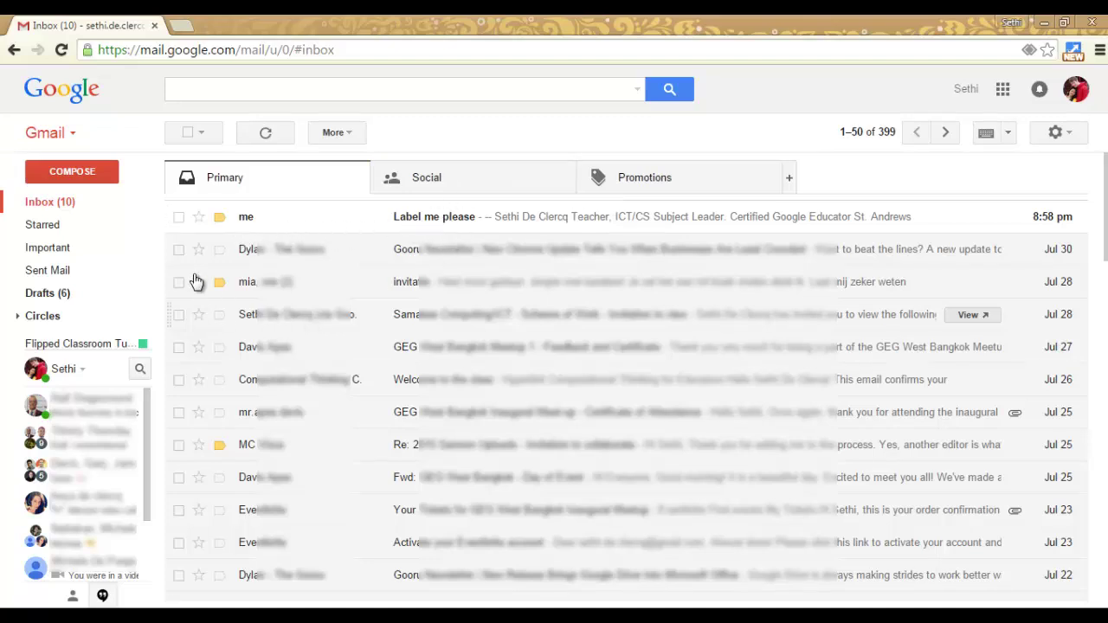
# Step: Apply the Flipped Classroom Tutorials label to the 'Label me please' email via the Labels toolbar button
pyautogui.click(179, 217)
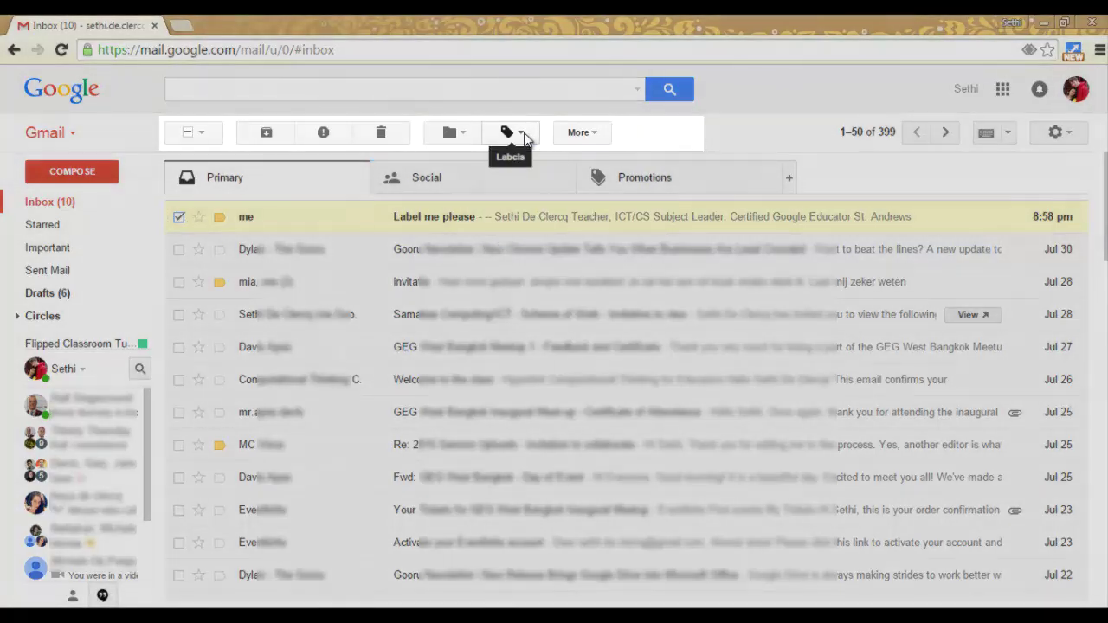
pyautogui.click(524, 133)
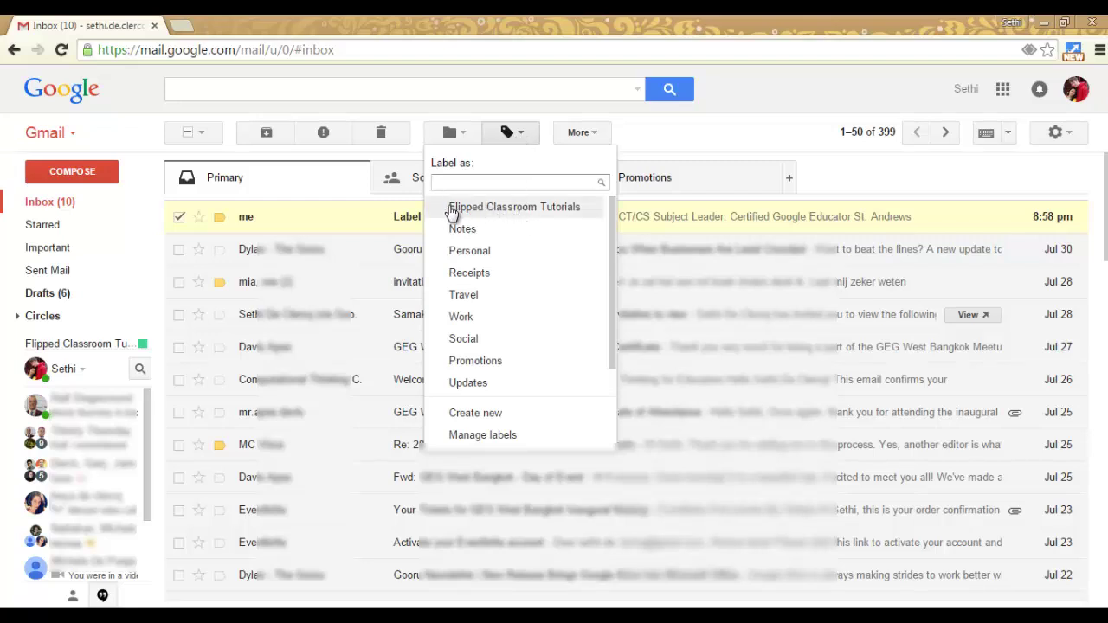
pyautogui.click(435, 208)
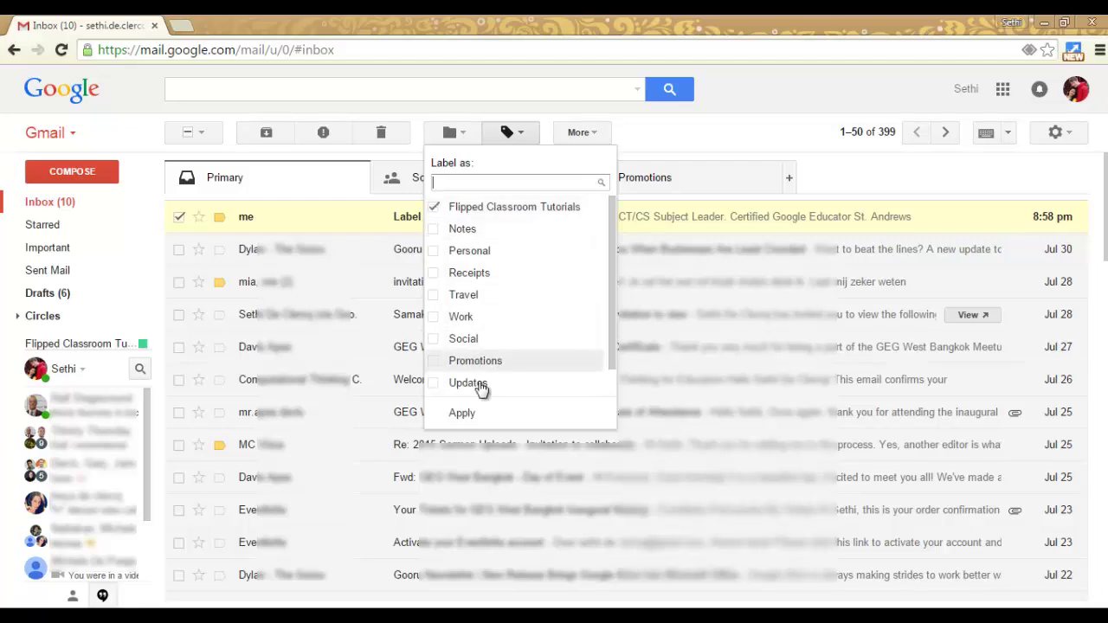
pyautogui.click(463, 413)
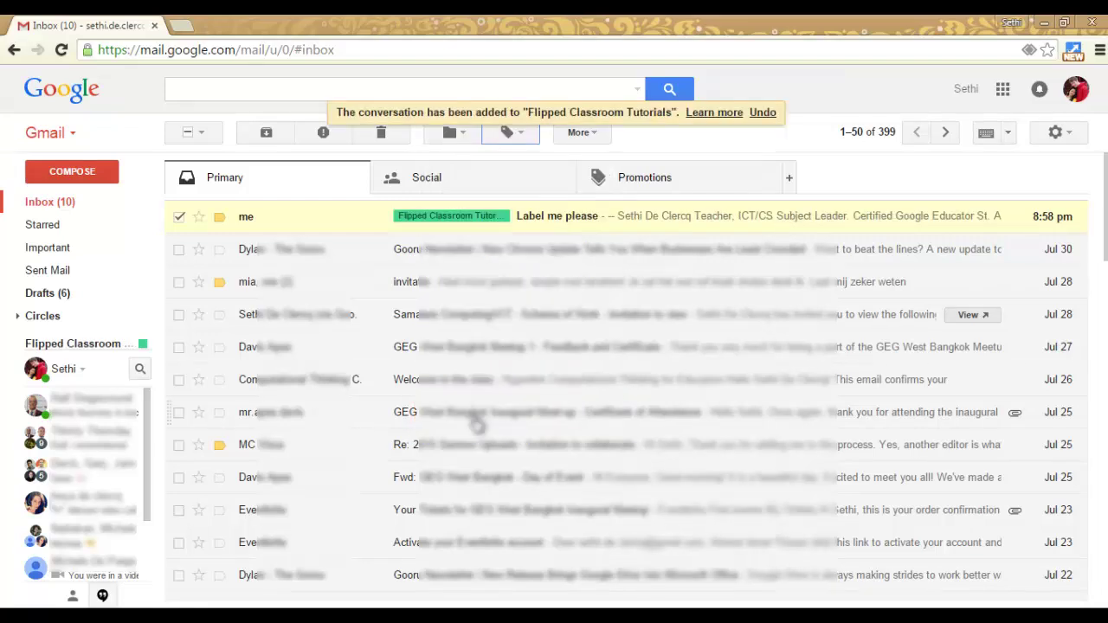
pyautogui.click(180, 218)
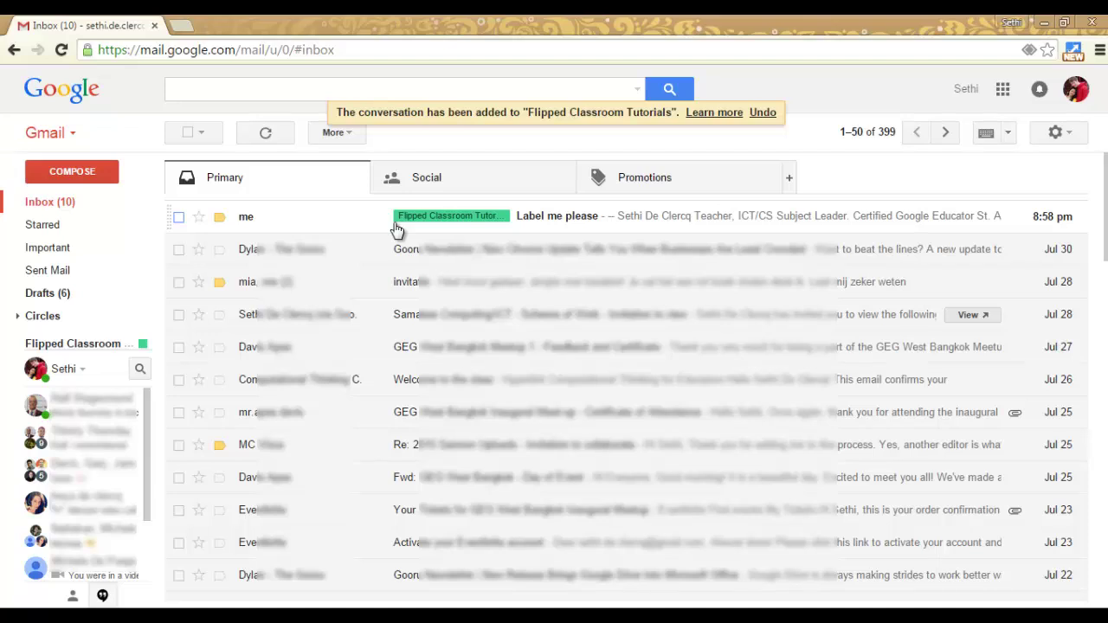
# Step: Untick Flipped Classroom Tutorials for the 'Label me please' email to strip the green label
pyautogui.click(179, 217)
pyautogui.click(508, 134)
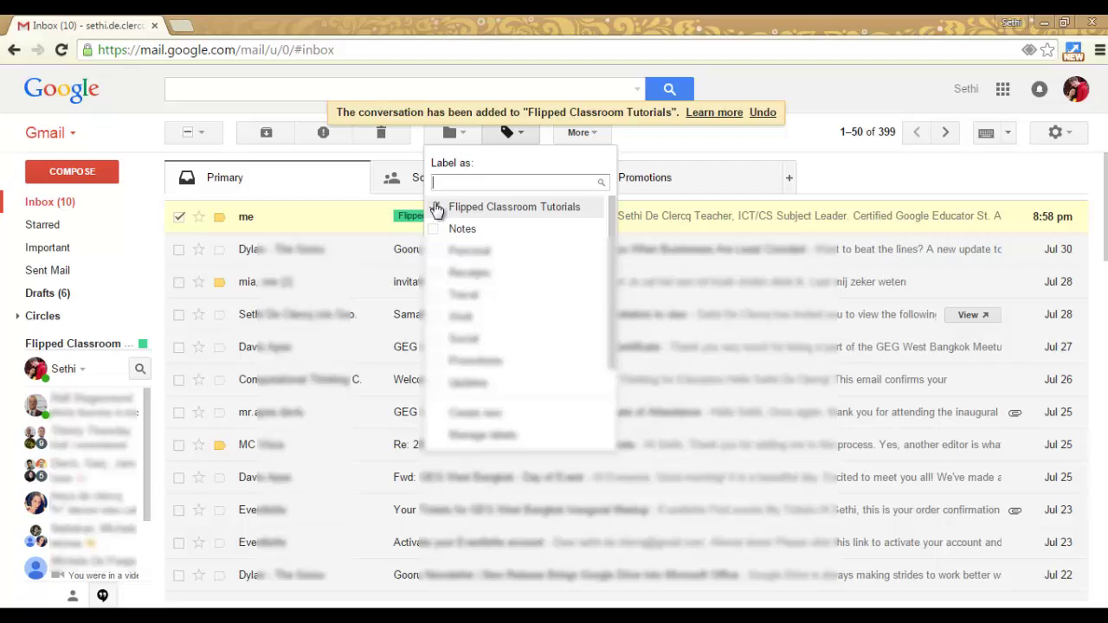
pyautogui.click(467, 207)
pyautogui.click(467, 414)
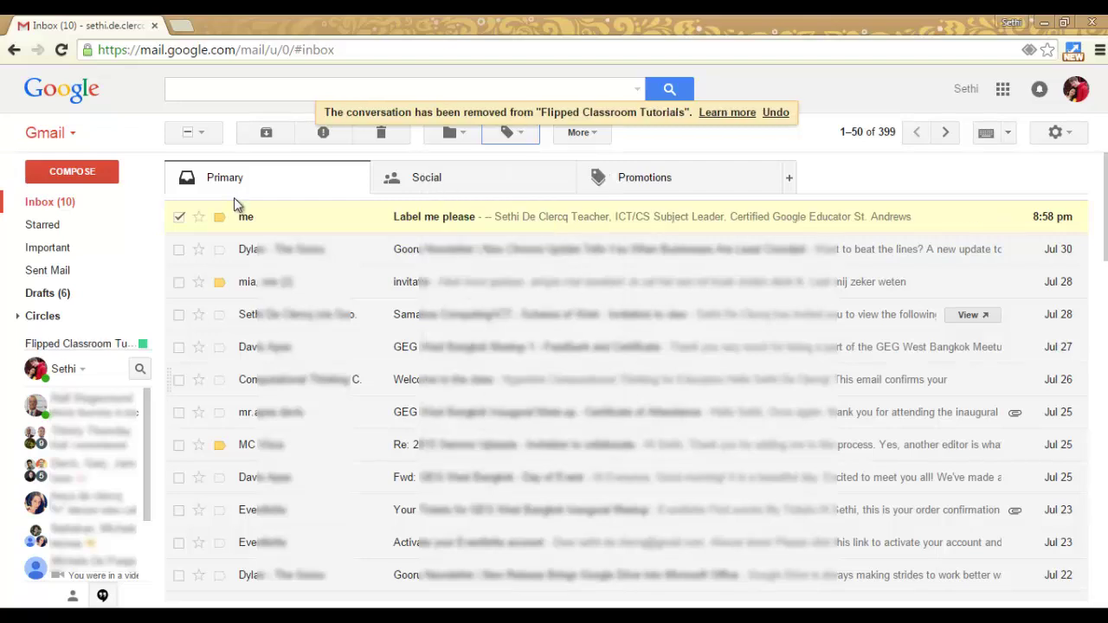
pyautogui.click(179, 217)
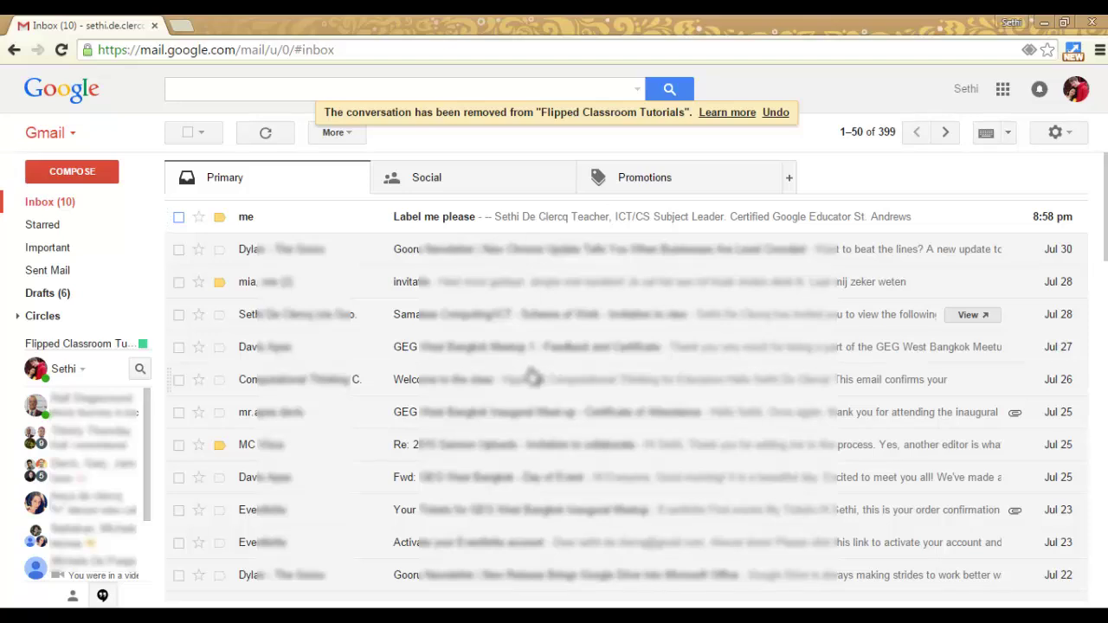
# Step: Go to Settings > Filters and open the blank 'Create a new filter' form
pyautogui.click(1056, 132)
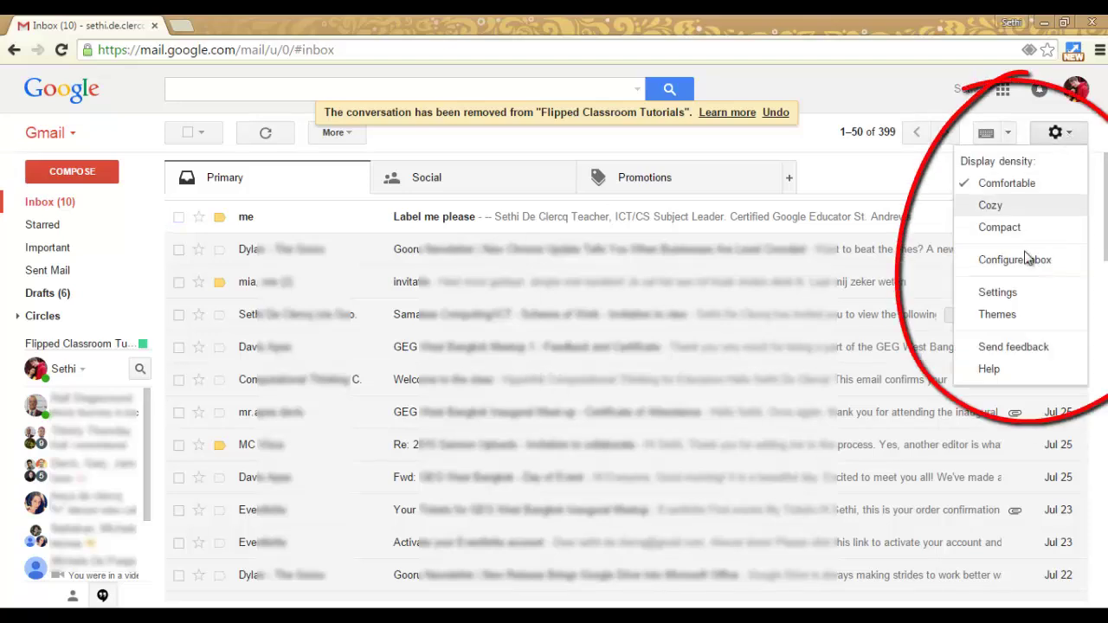
pyautogui.click(997, 293)
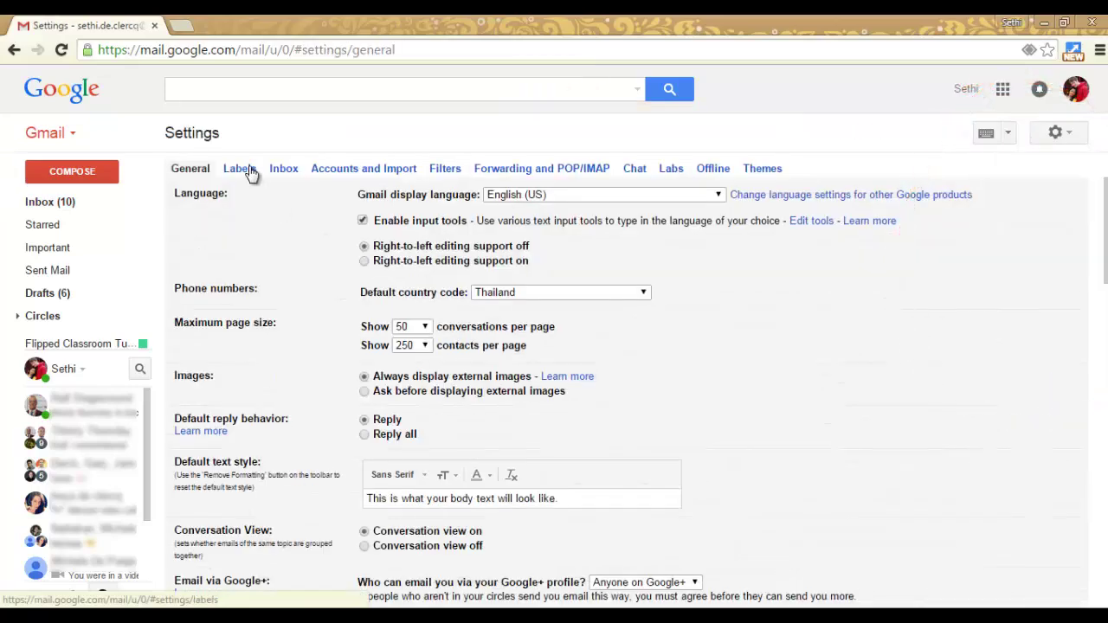
pyautogui.click(446, 170)
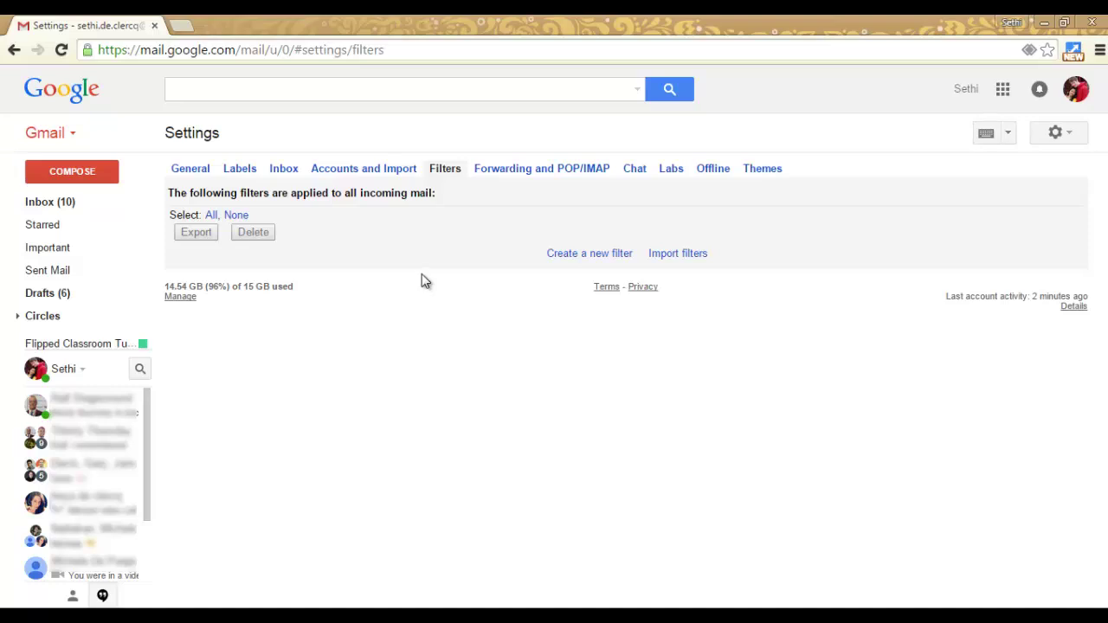
pyautogui.click(607, 258)
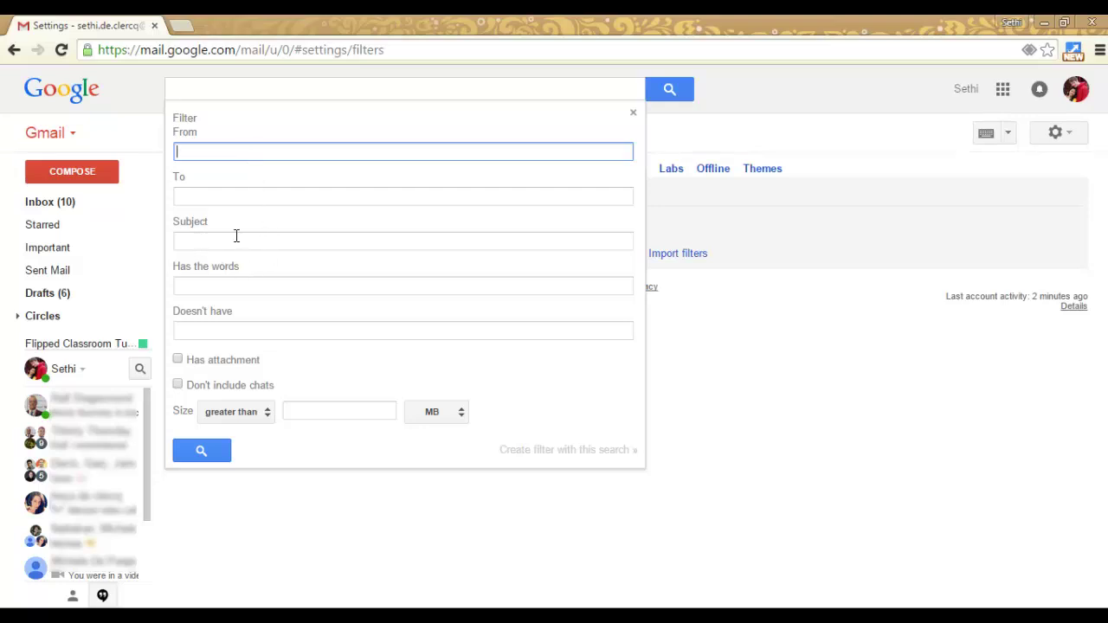
# Step: Enter 'flipped classroom' in Has the words and continue to the filter's actions
pyautogui.click(234, 284)
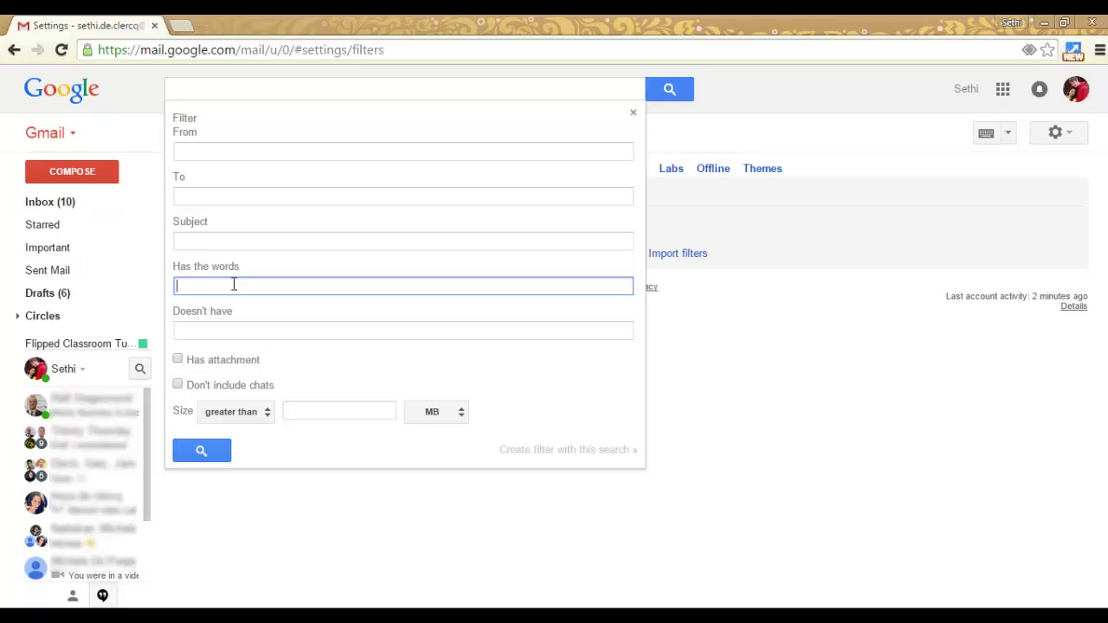
pyautogui.write('flipped classroom')
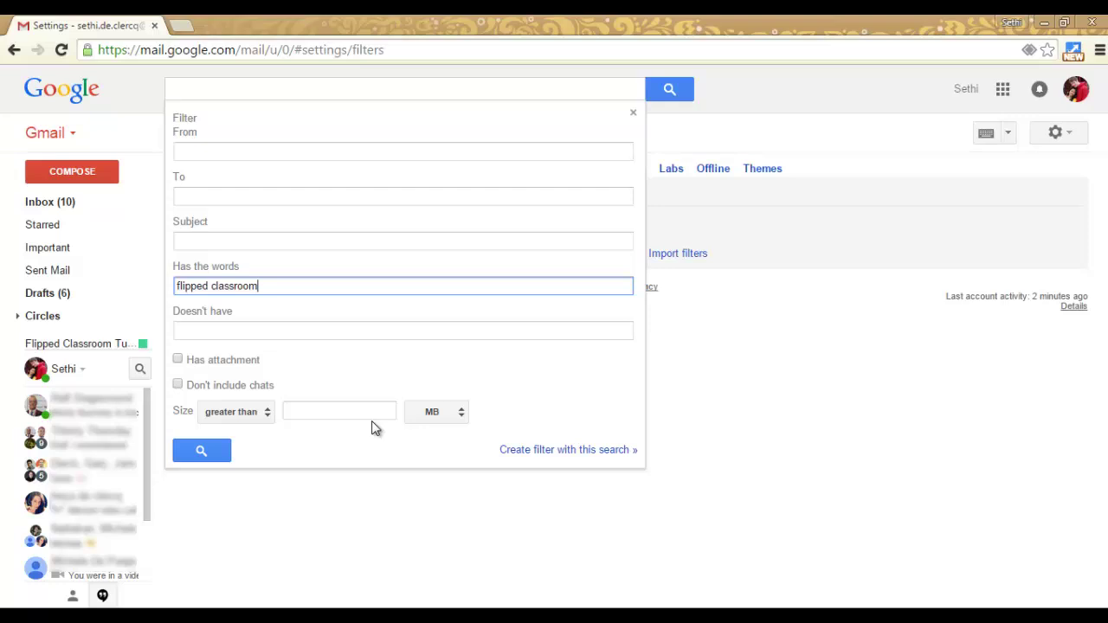
pyautogui.click(571, 456)
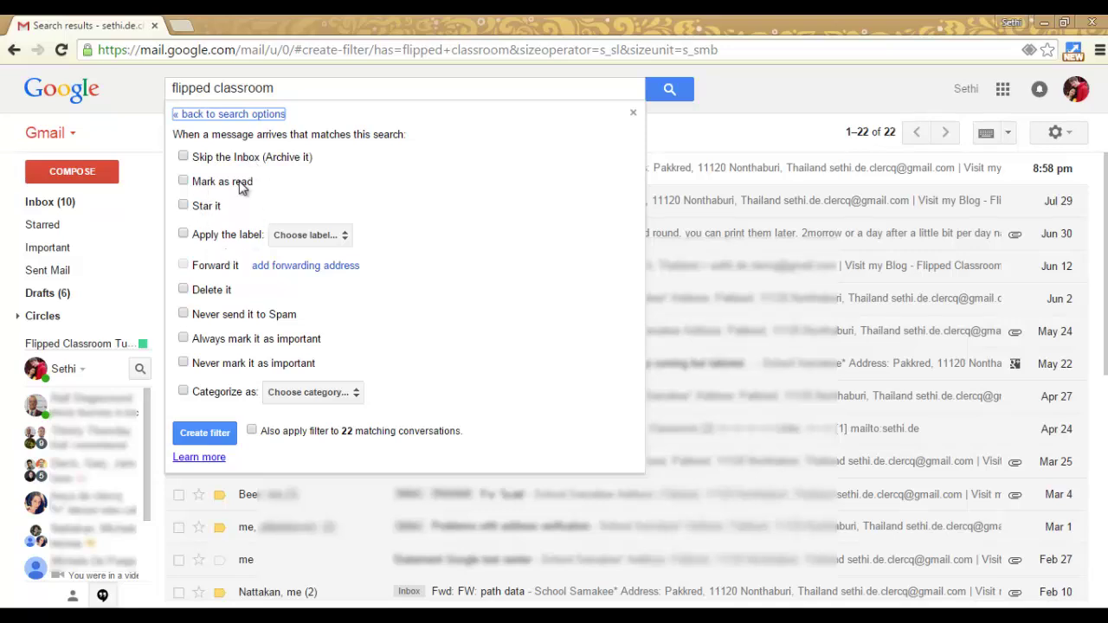
# Step: Set the filter to apply Flipped Classroom Tutorials, include the 22 matching conversations, and create it
pyautogui.click(328, 239)
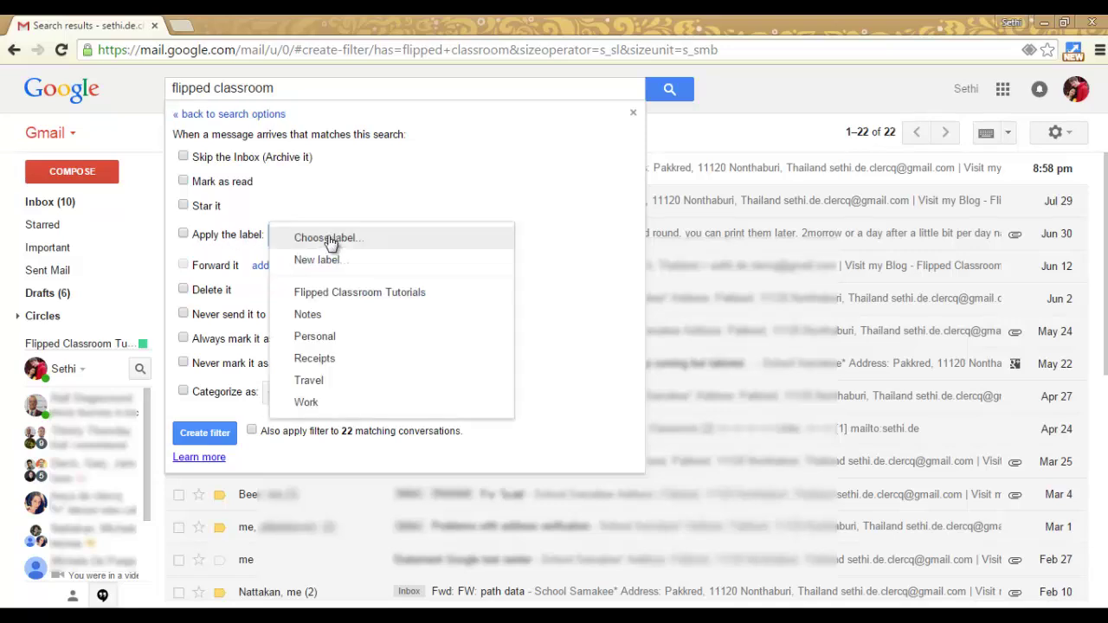
pyautogui.click(354, 294)
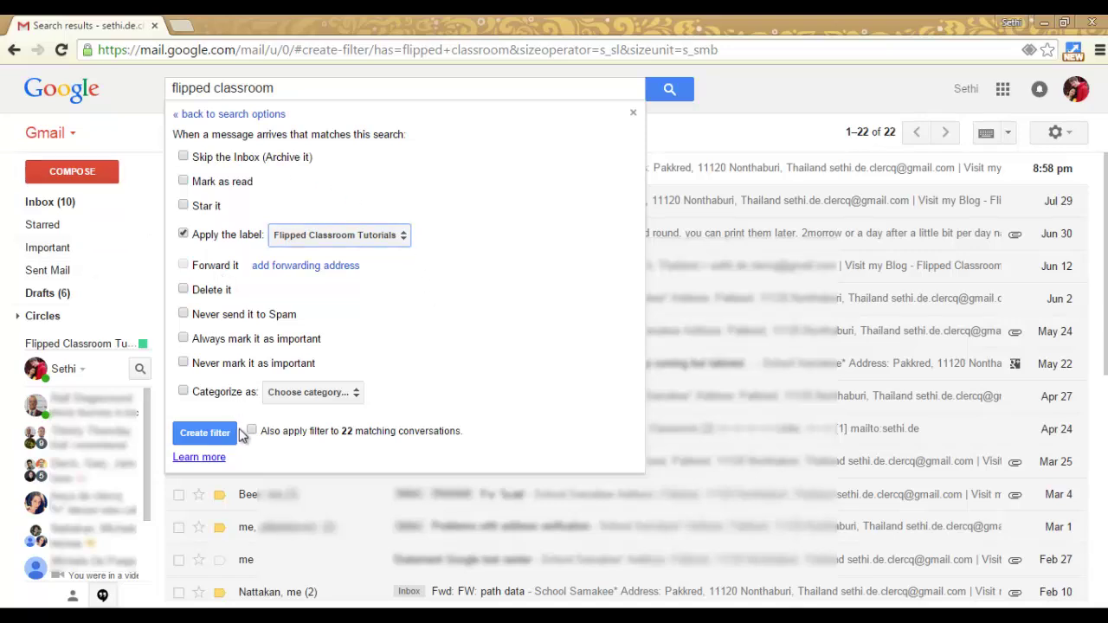
pyautogui.click(205, 432)
pyautogui.click(252, 431)
pyautogui.click(213, 438)
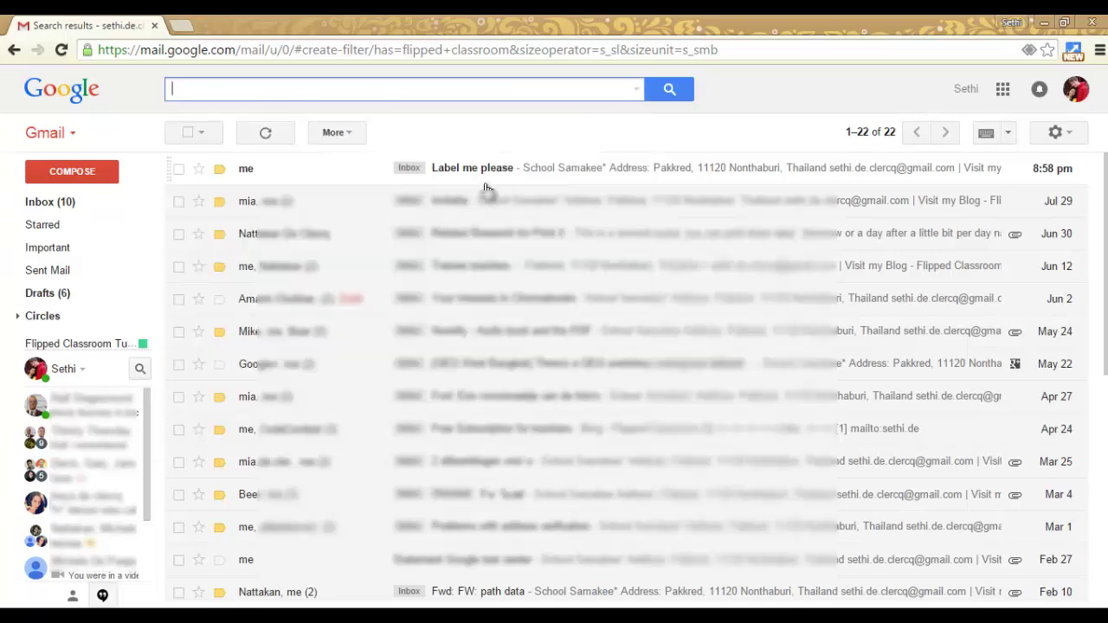
# Step: Go back to the Inbox to see 'Label me please' and 'invitatie' with the green label
pyautogui.click(60, 208)
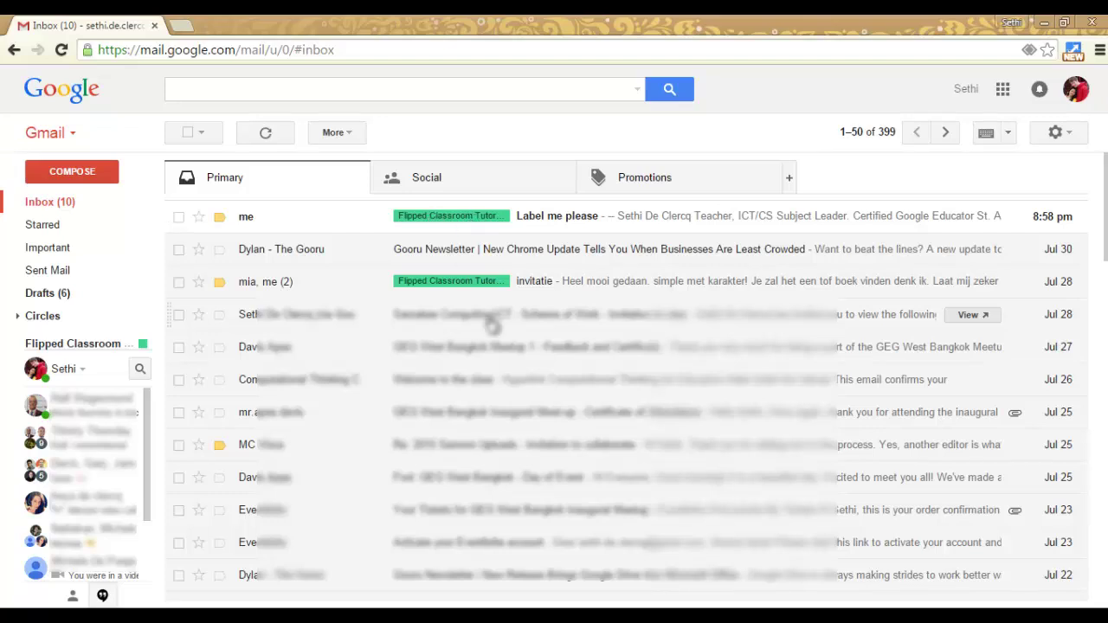
# Step: Send an email to your own address with subject 'flipped classroom testing' and placeholder body text
pyautogui.click(82, 173)
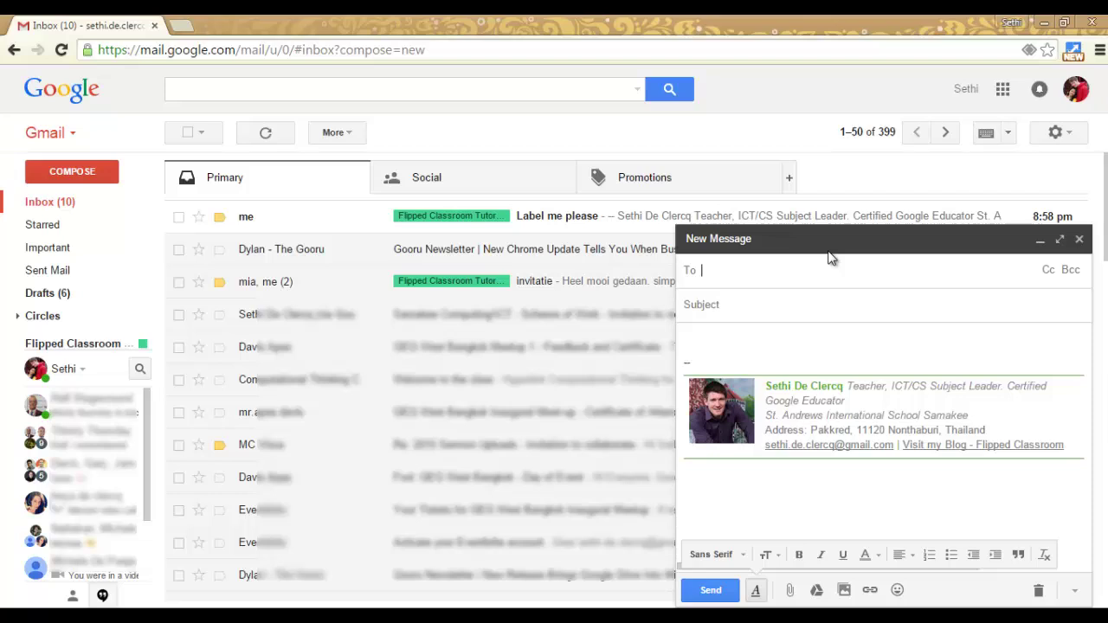
pyautogui.write('se')
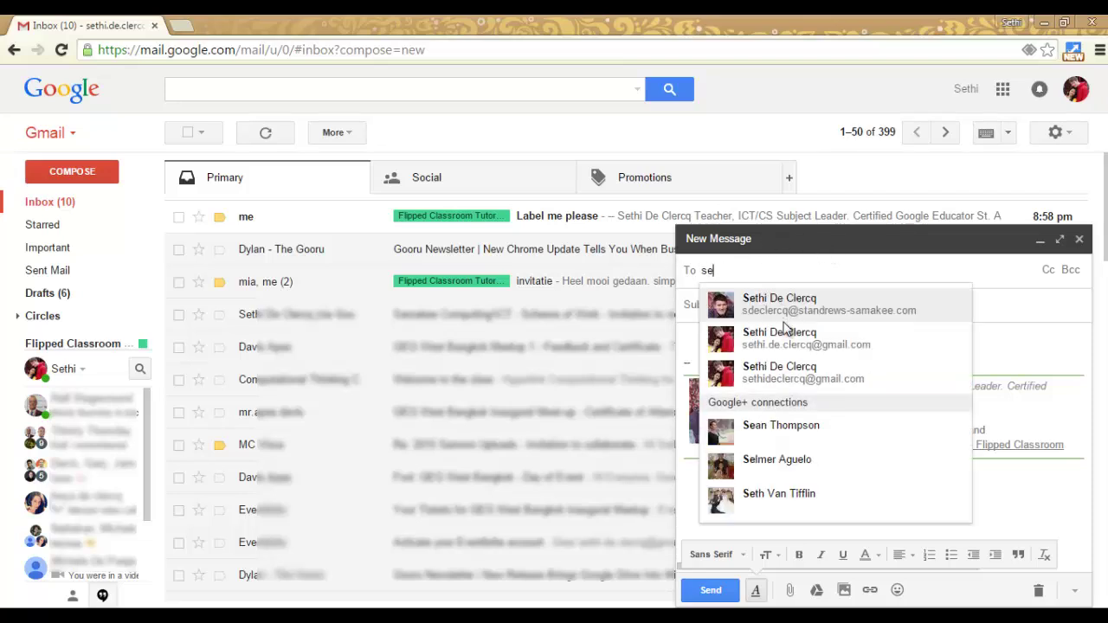
pyautogui.click(788, 338)
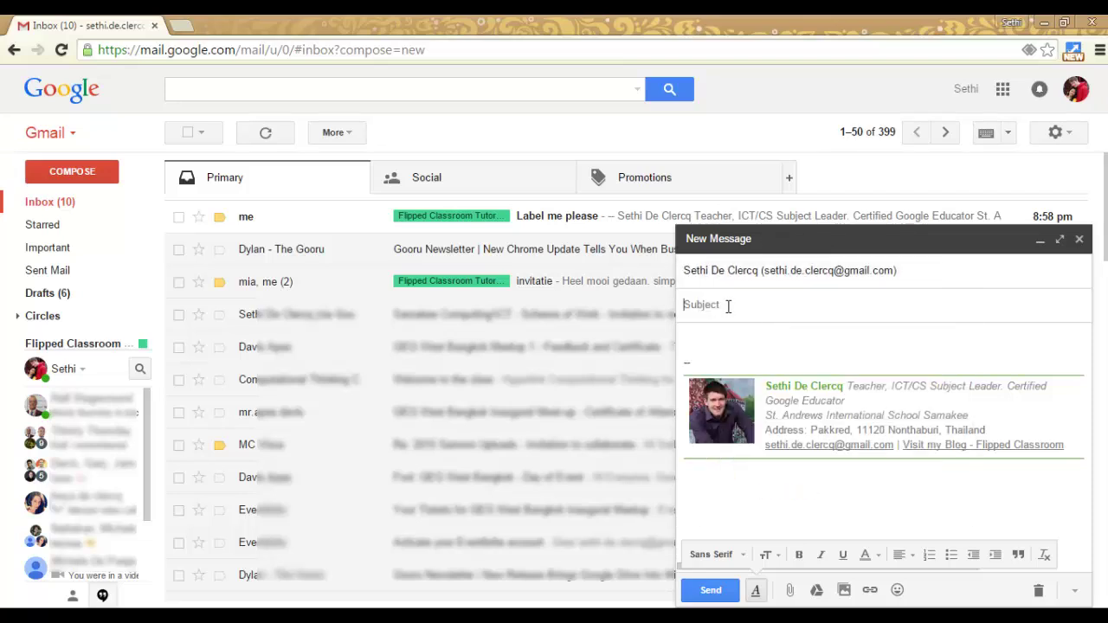
pyautogui.write('flipped classroom testing')
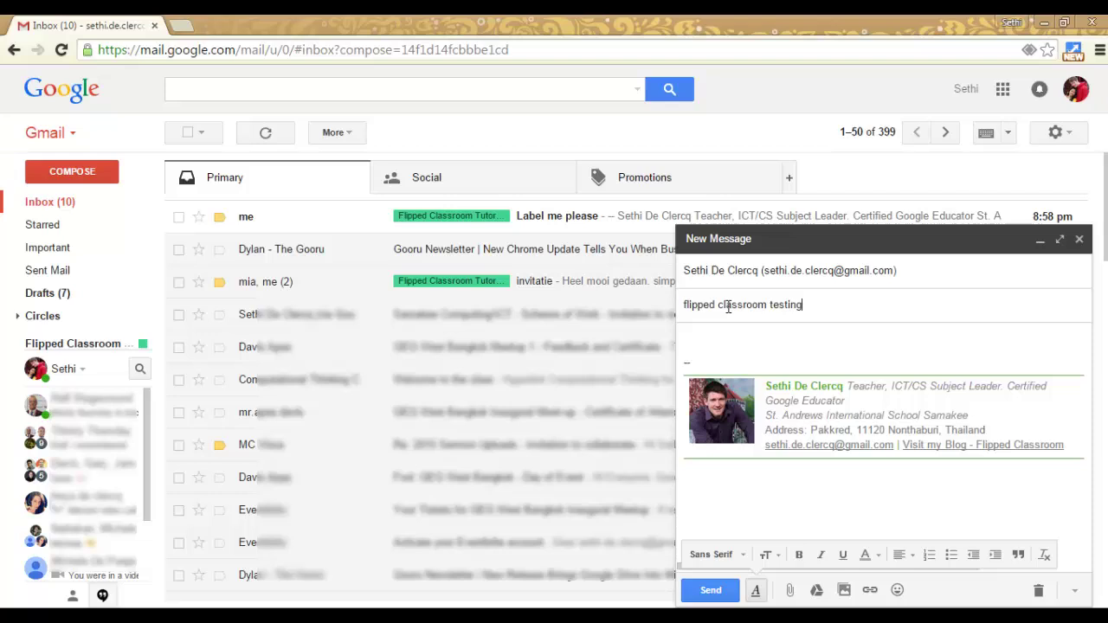
pyautogui.click(762, 348)
pyautogui.write('ghdghgeftsvius')
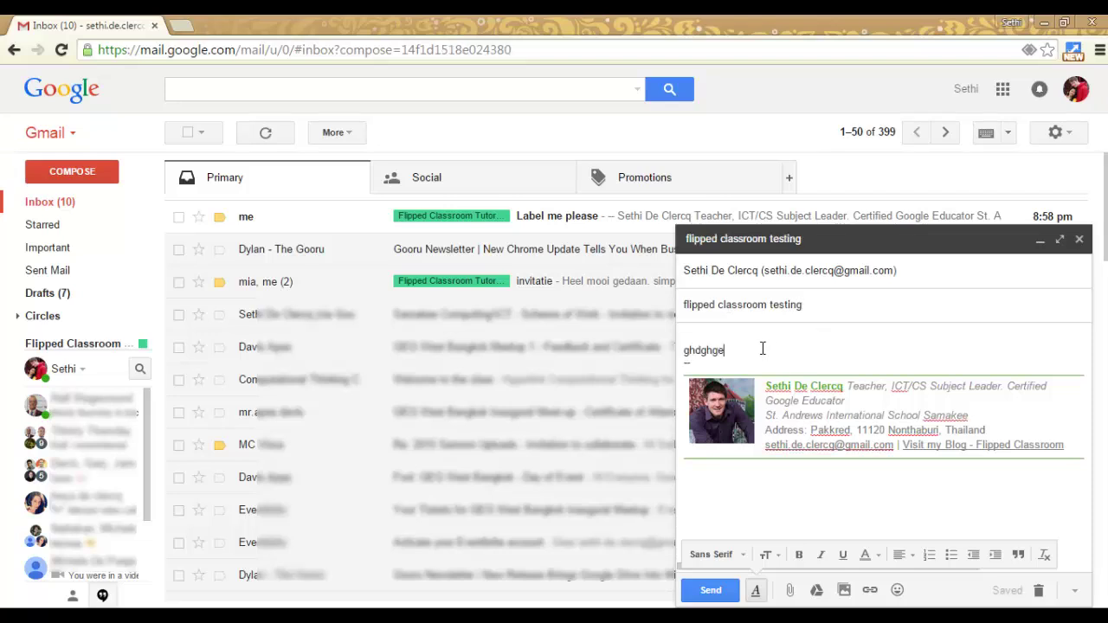
pyautogui.click(710, 590)
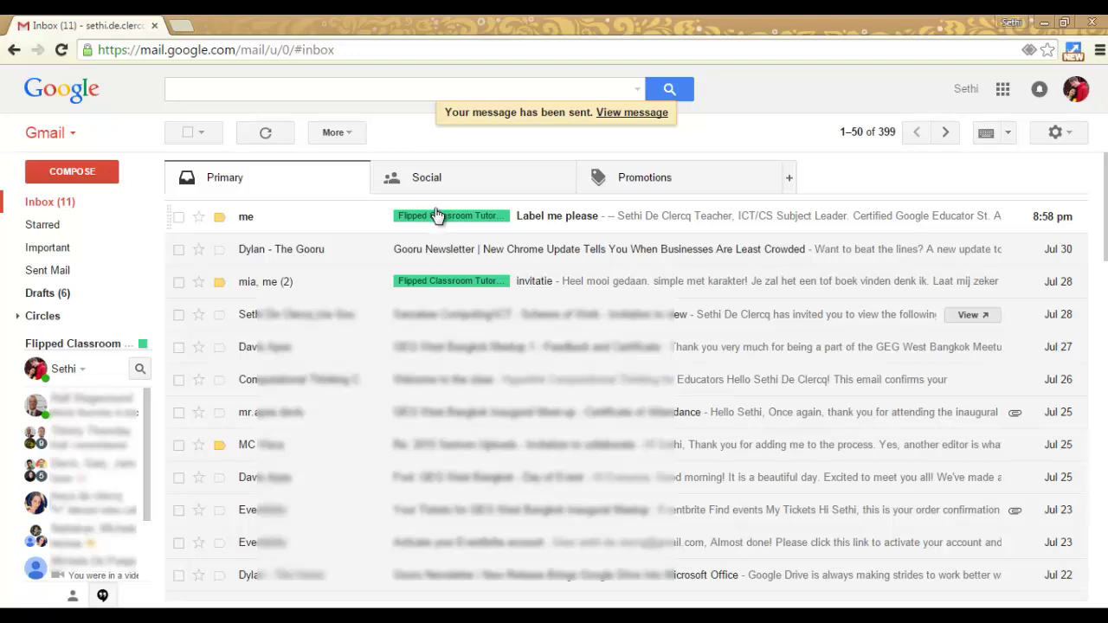
# Step: Reload the inbox so the 'flipped classroom testing' email shows its green label
pyautogui.moveTo(59, 206)
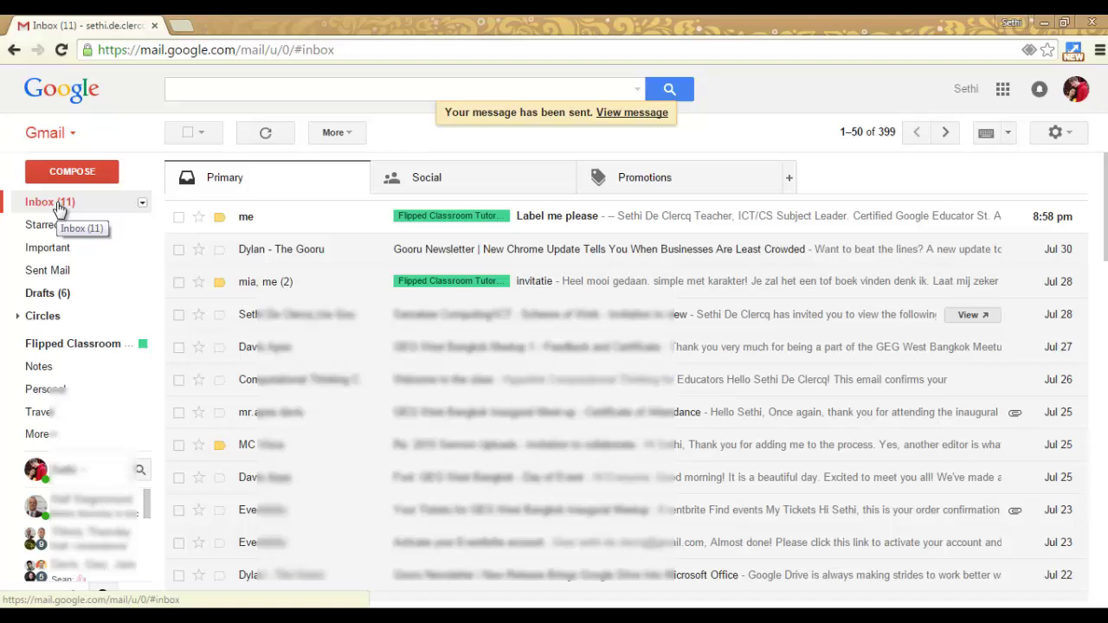
pyautogui.click(259, 134)
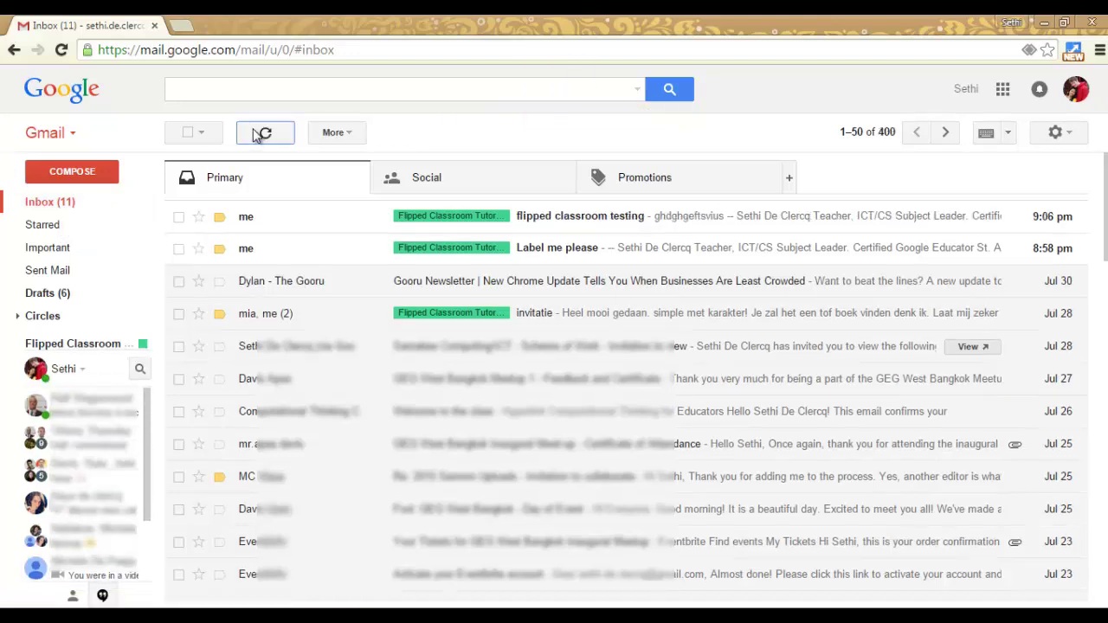